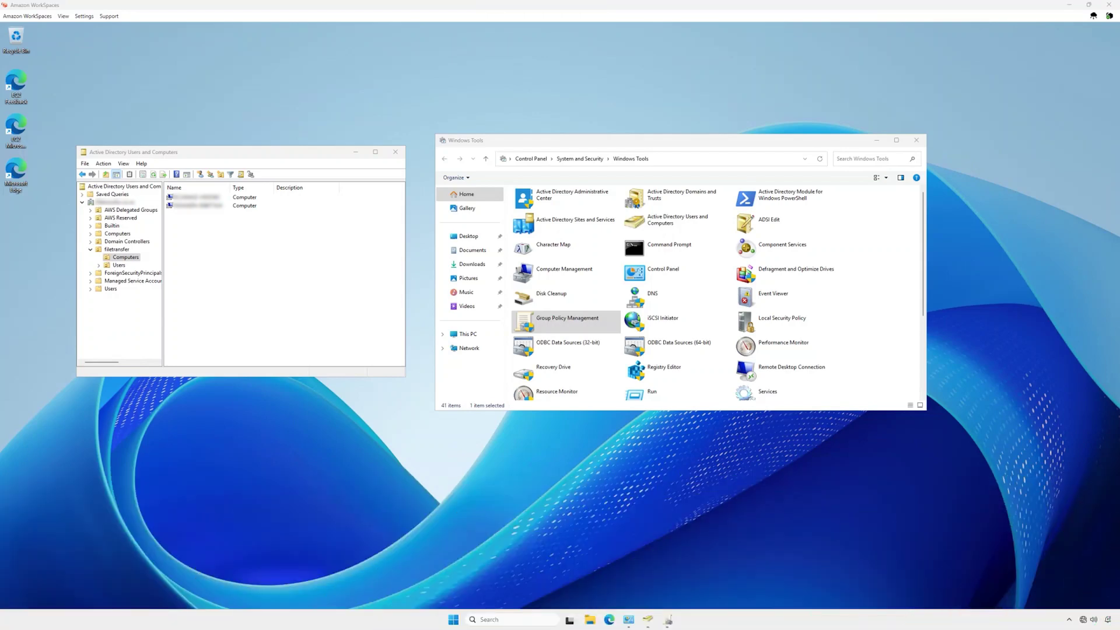
# Step: In Group Policy Management, create and link 'WorkSpaces-Allow File Transfer' to filetransfer > Computers
pyautogui.click(590, 328)
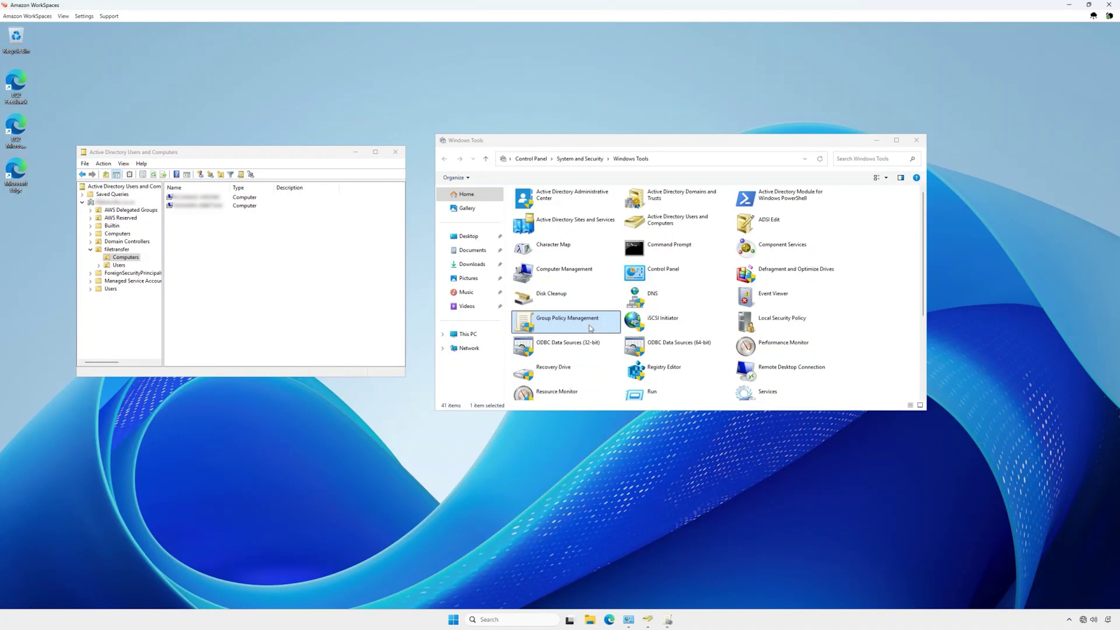
pyautogui.doubleClick(590, 329)
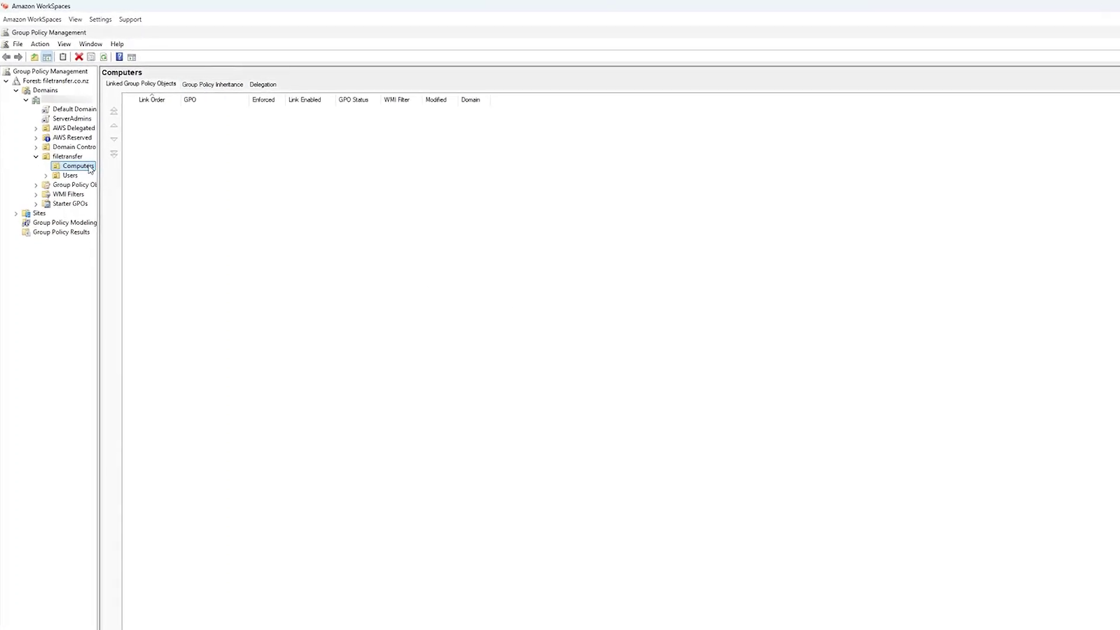
pyautogui.rightClick(91, 167)
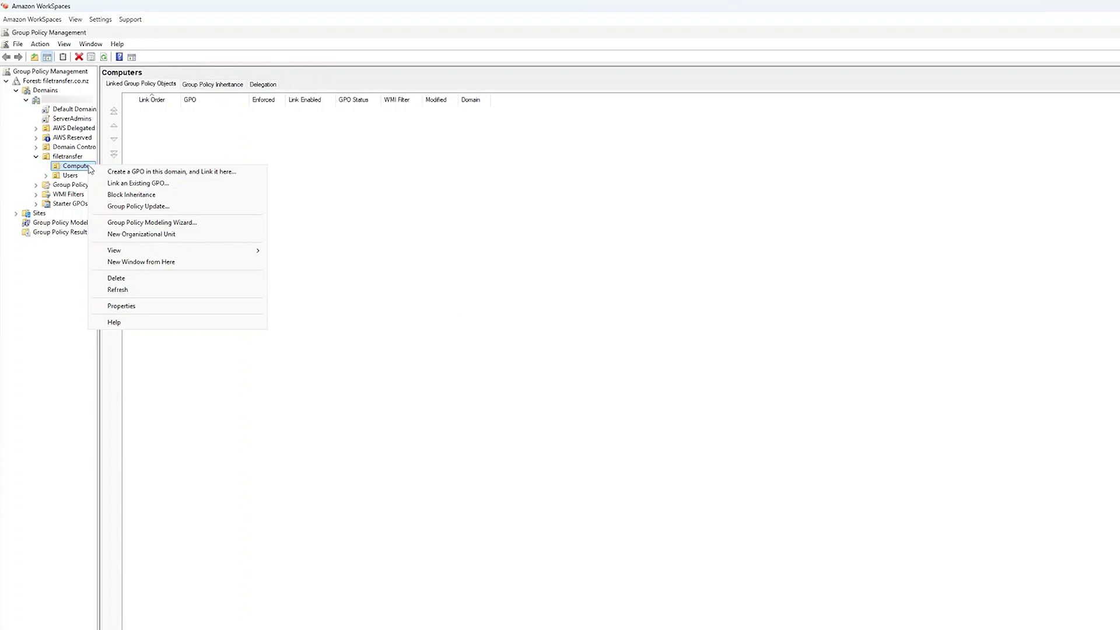
pyautogui.click(172, 172)
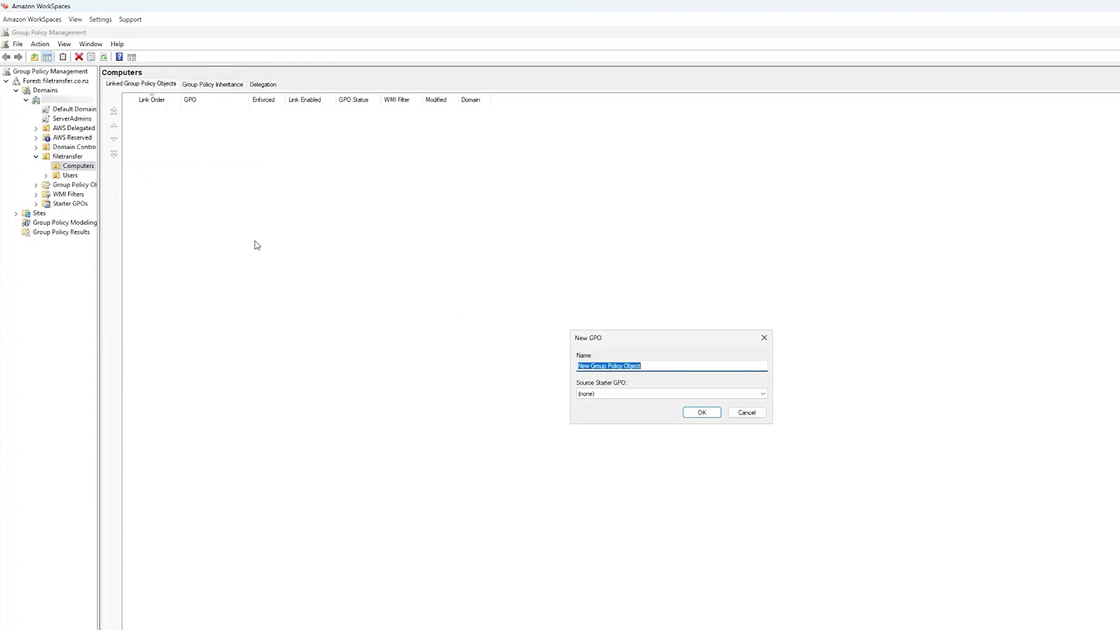
pyautogui.write('WorkSpaces-Allow File Transfer')
pyautogui.click(701, 413)
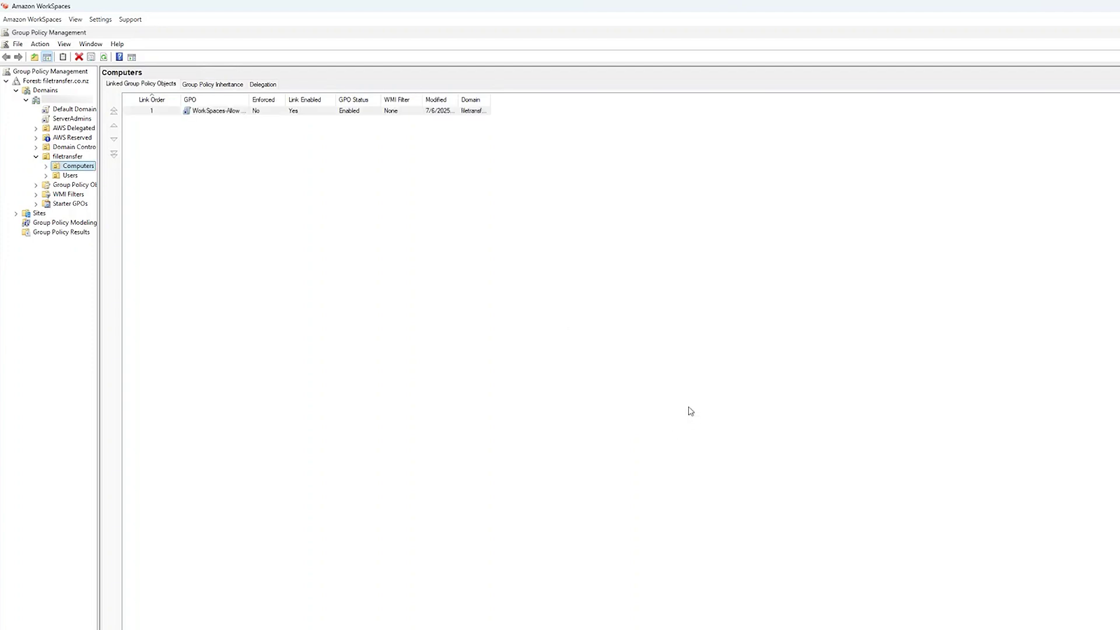
# Step: Open the new GPO in a maximized Group Policy Management Editor with a wider tree pane
pyautogui.rightClick(227, 115)
pyautogui.click(257, 122)
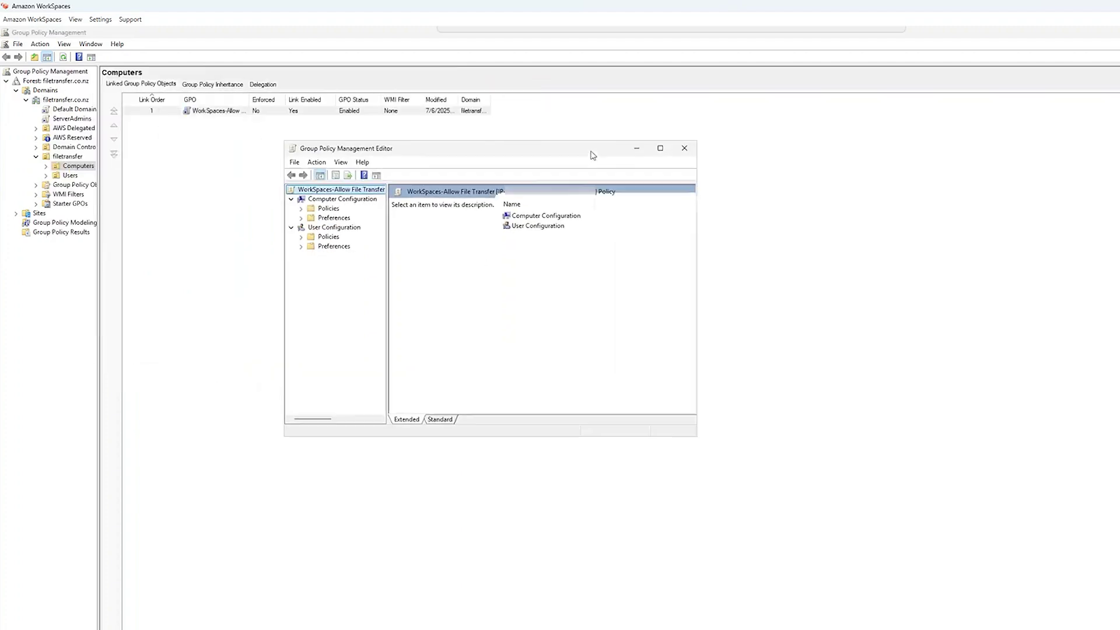
pyautogui.click(658, 149)
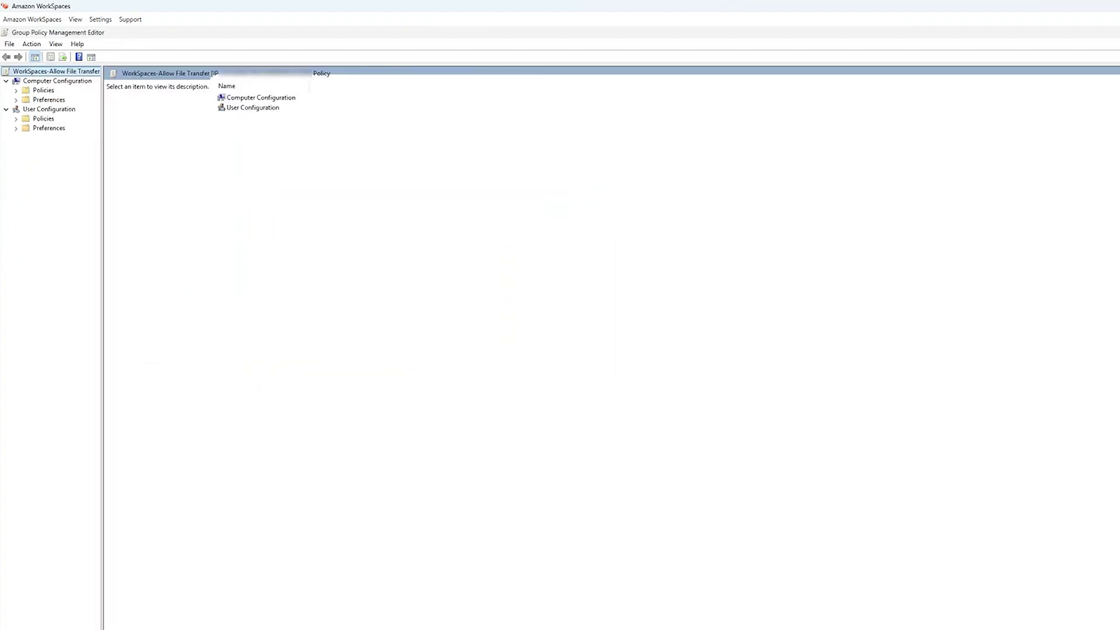
pyautogui.moveTo(103, 148); pyautogui.dragTo(176, 149)
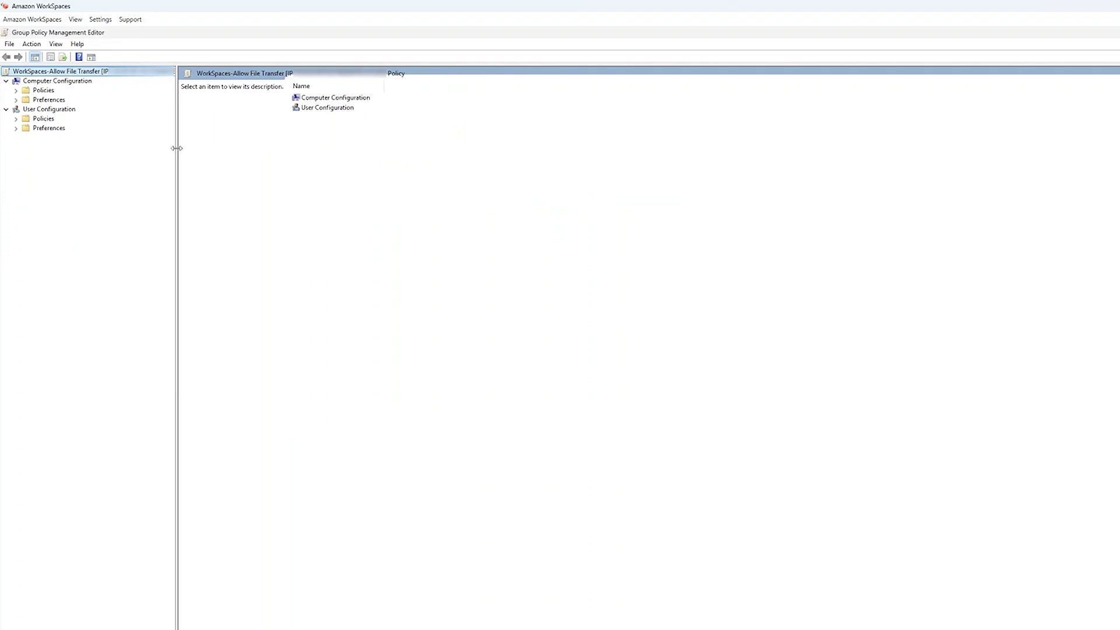
# Step: Navigate to Computer Configuration > Policies > Administrative Templates > Amazon > WSP
pyautogui.click(50, 83)
pyautogui.doubleClick(50, 89)
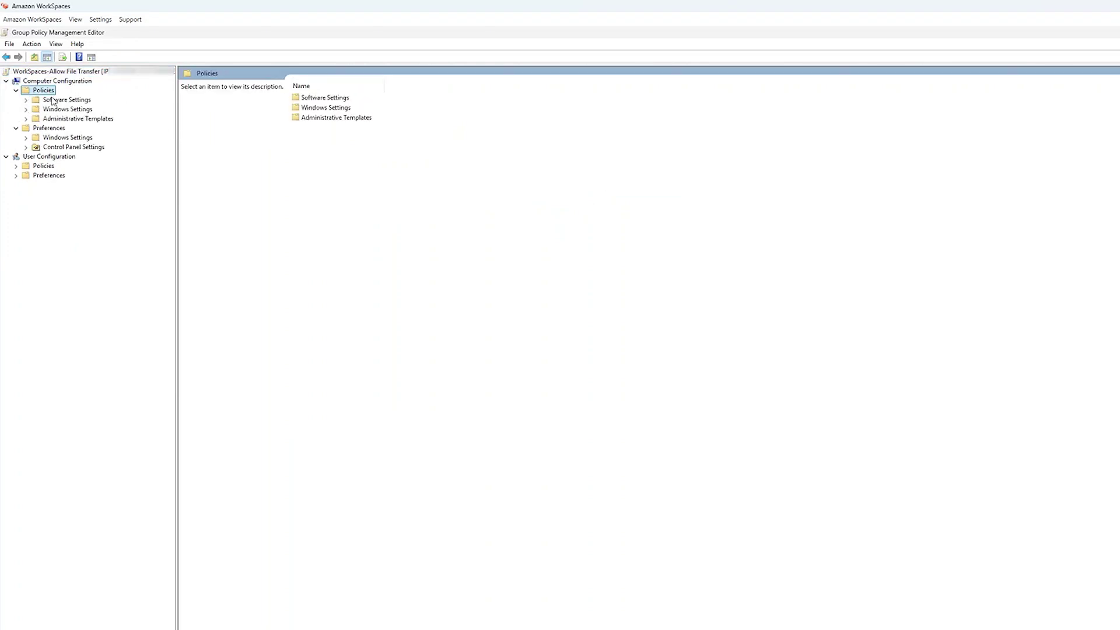
pyautogui.doubleClick(76, 119)
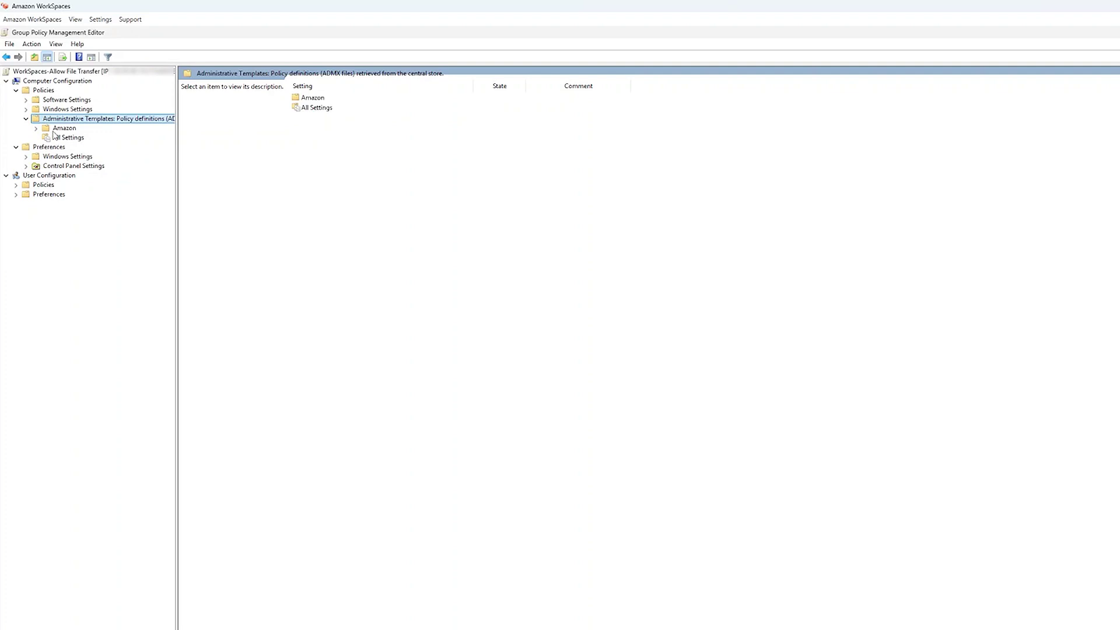
pyautogui.doubleClick(61, 129)
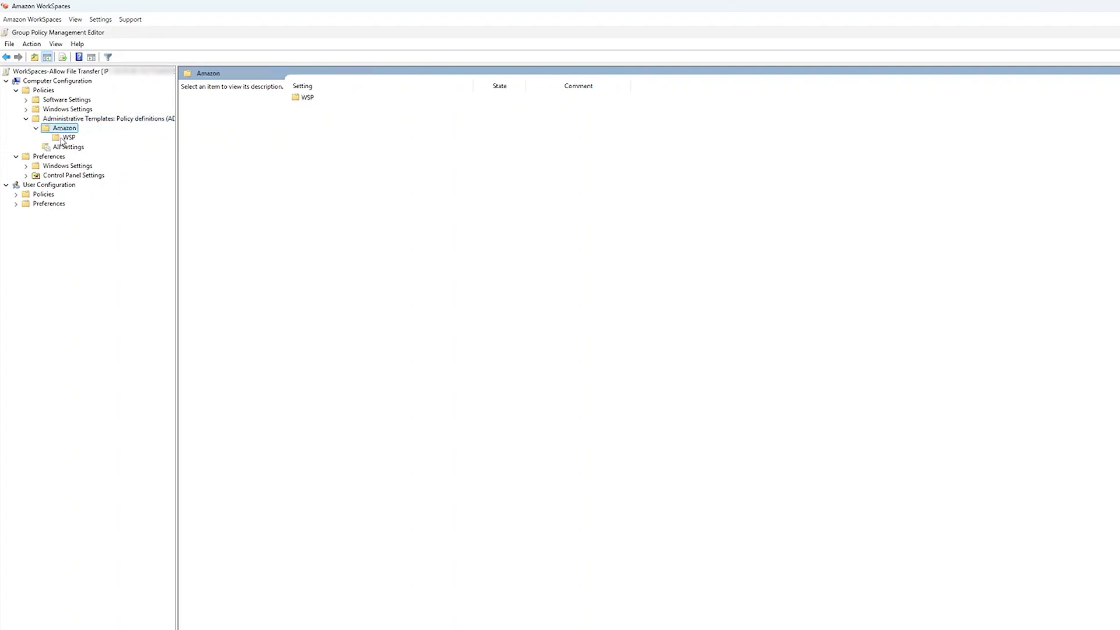
pyautogui.click(64, 138)
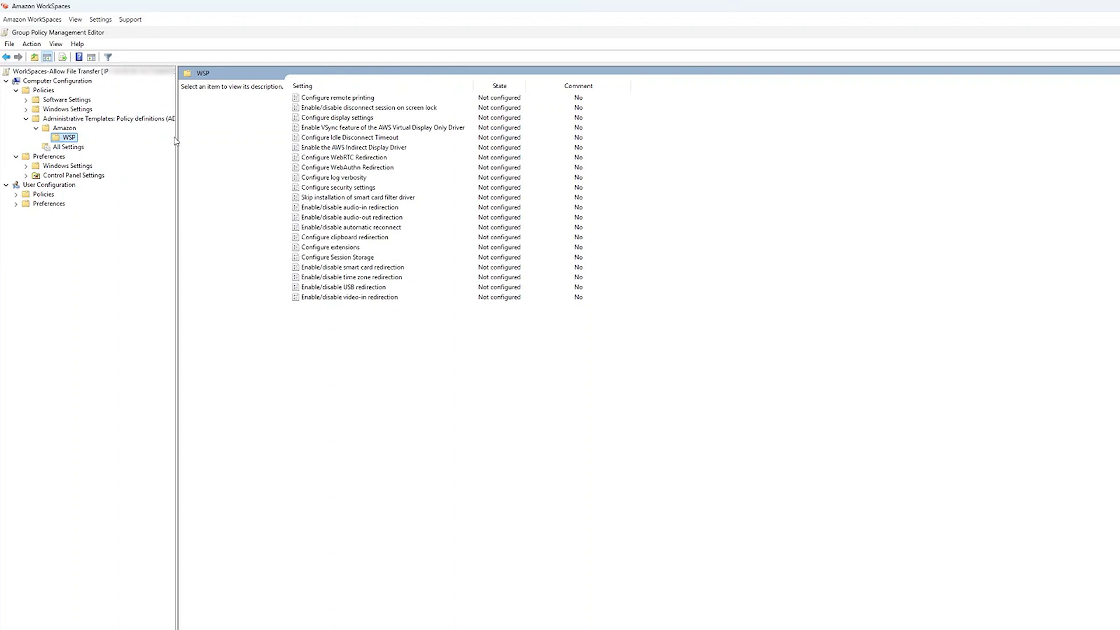
# Step: Enable Configure Session Storage with Download and Upload, leaving the storage folder empty for the default
pyautogui.doubleClick(337, 257)
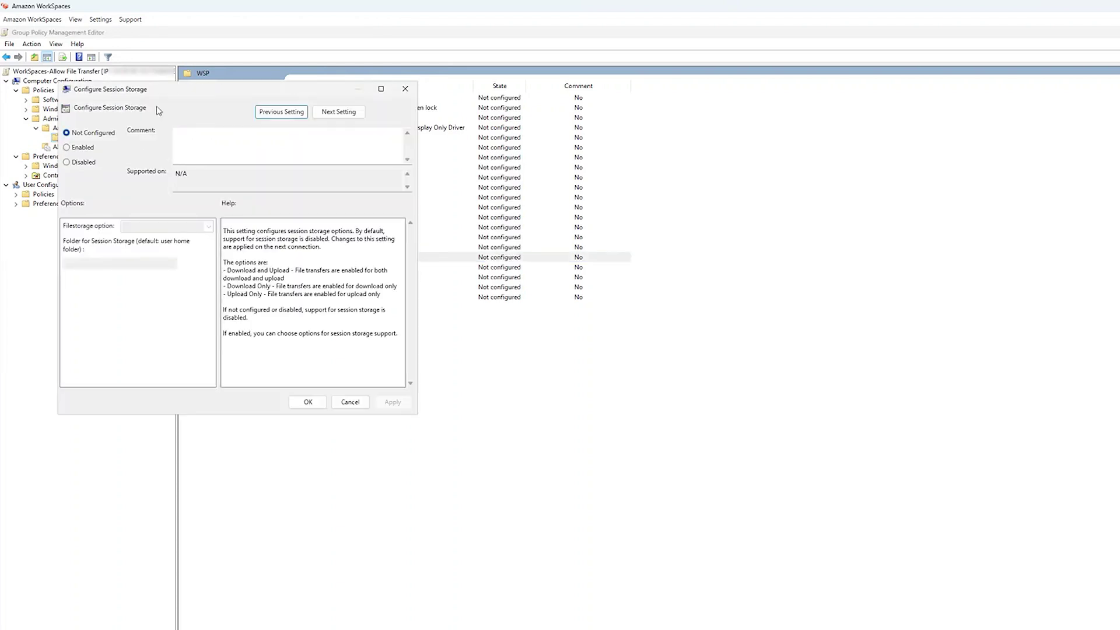
pyautogui.click(82, 150)
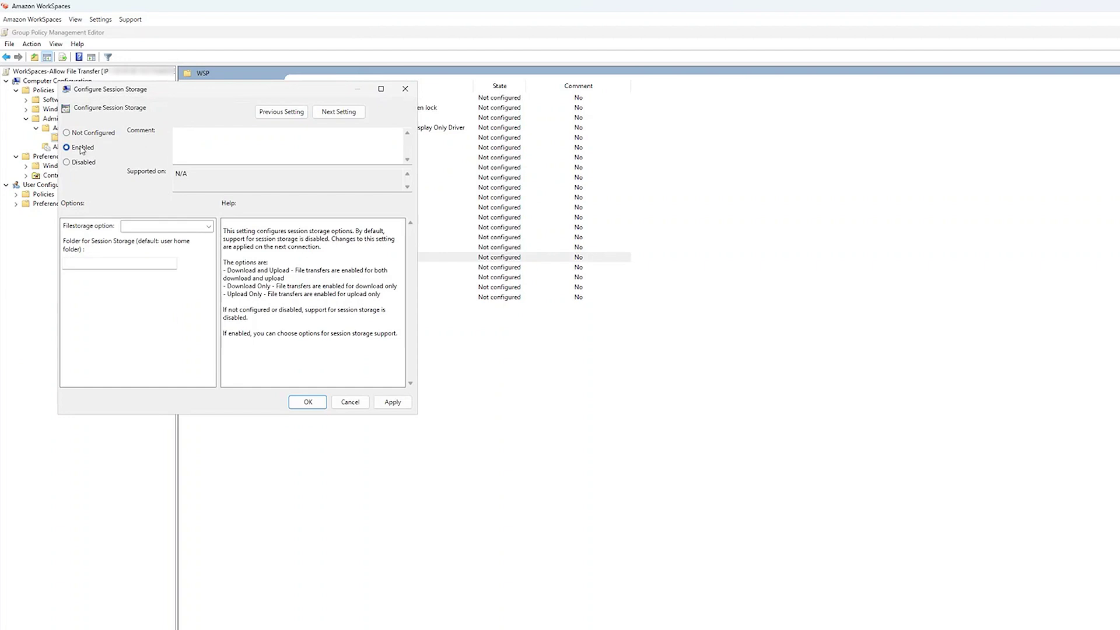
pyautogui.click(196, 227)
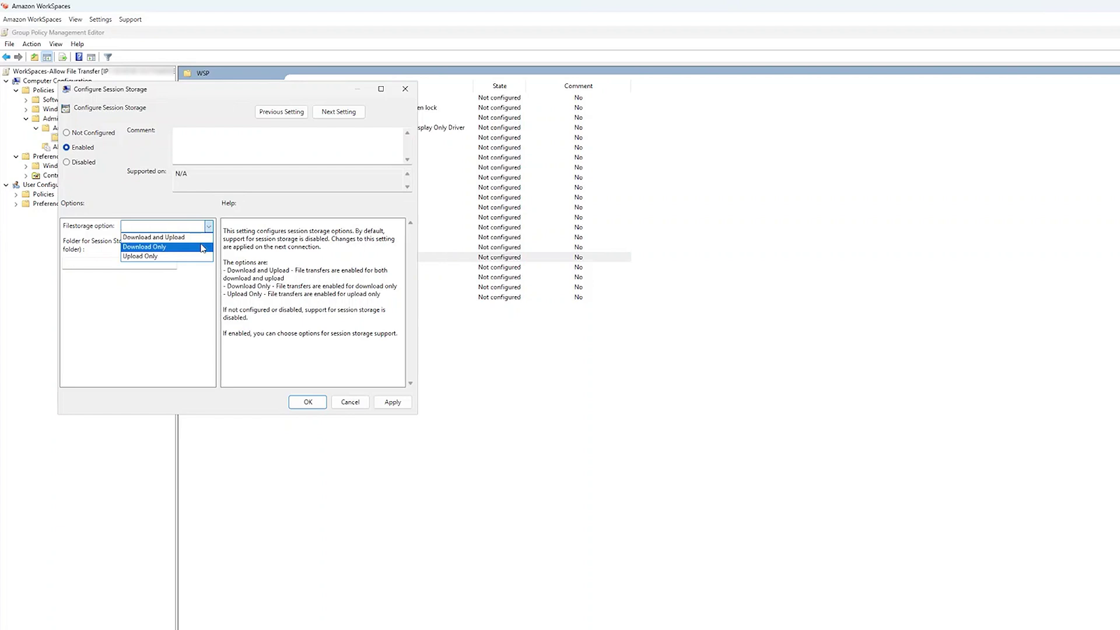
pyautogui.click(197, 240)
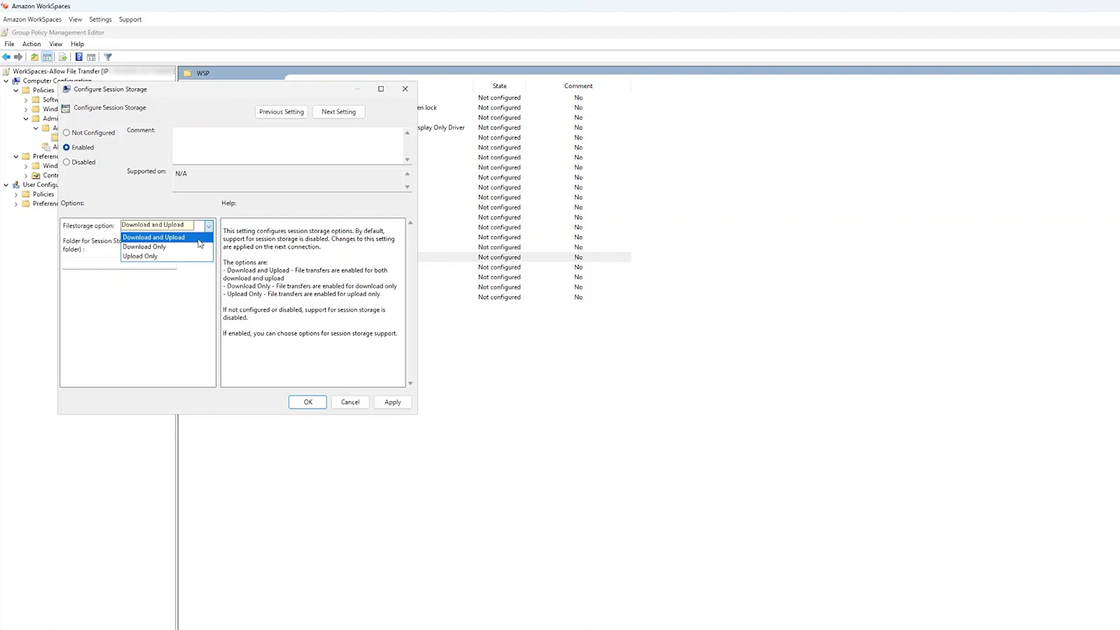
pyautogui.click(200, 240)
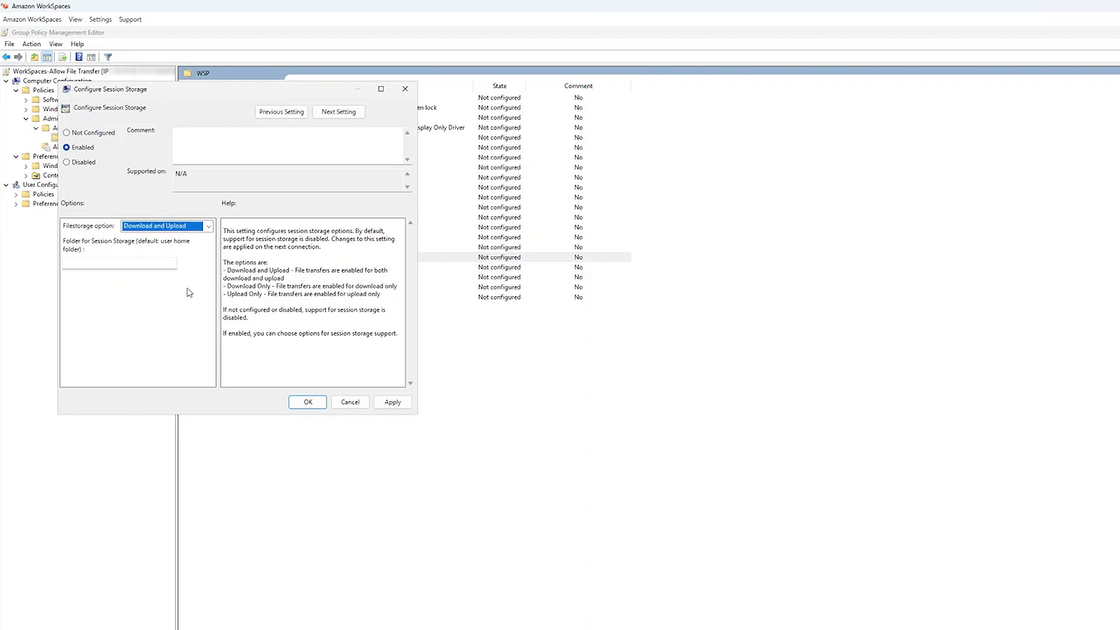
pyautogui.press('Tab')
pyautogui.write('C:')
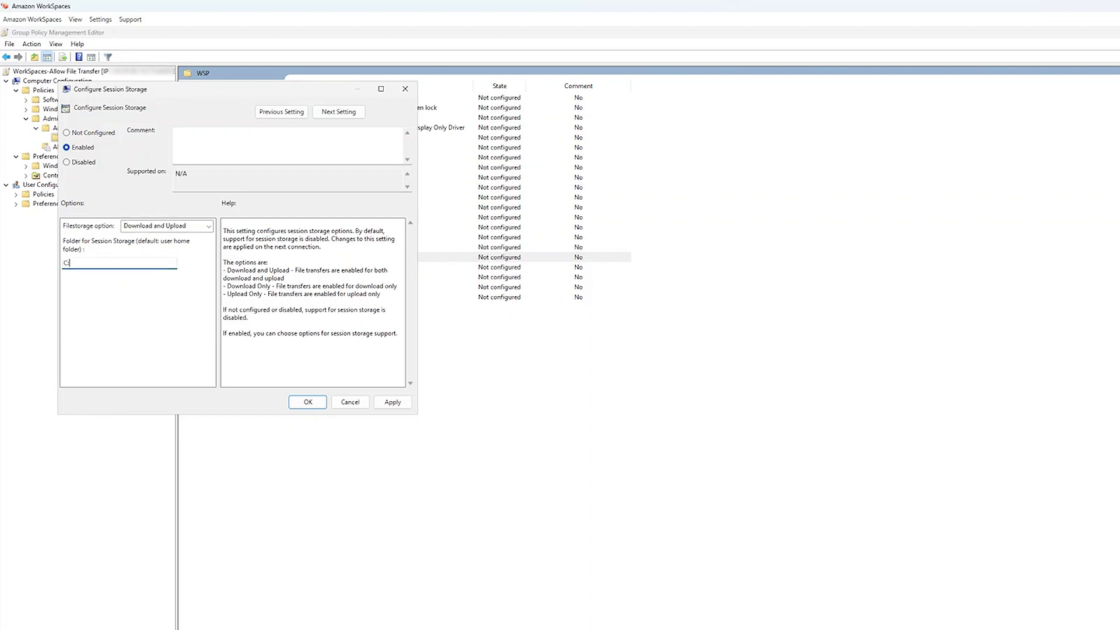
pyautogui.press('BackSpace')
pyautogui.press('BackSpace')
pyautogui.click(308, 402)
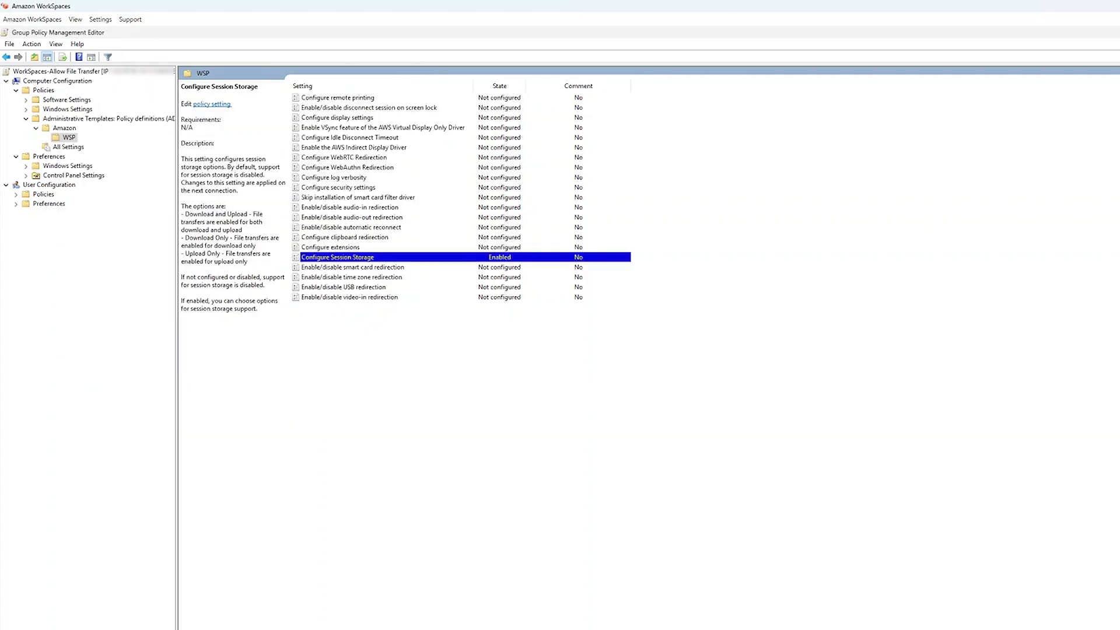
# Step: Close the policy editor and disconnect from the remote WorkSpace session
pyautogui.hotkey('alt', 'F4')
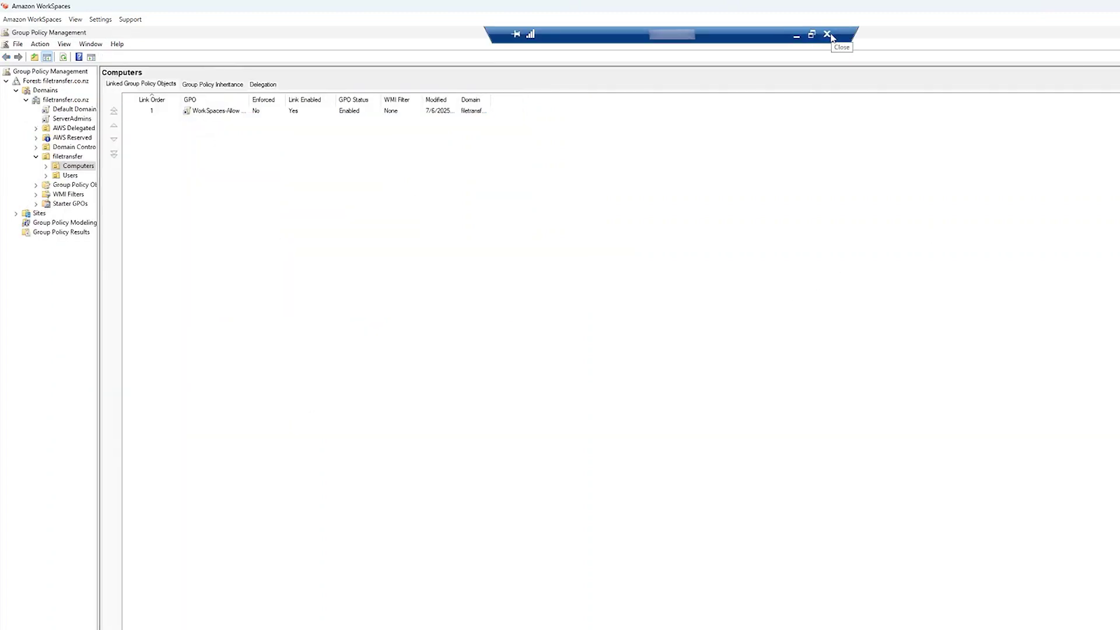
pyautogui.click(827, 34)
pyautogui.press('Return')
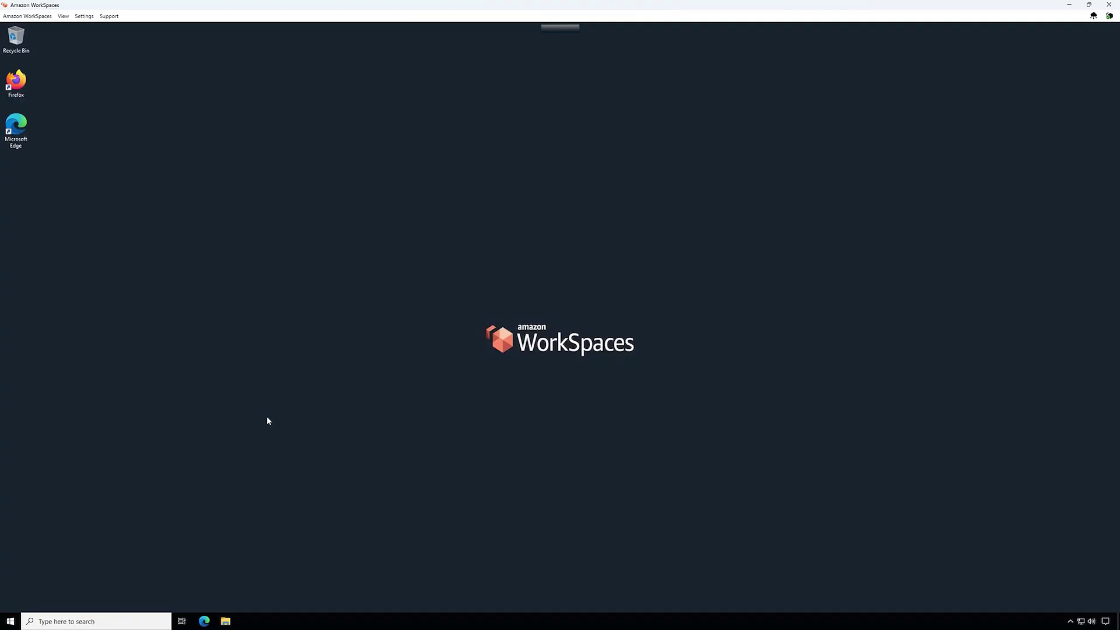
# Step: Sign back in to the WorkSpaces client so the WorkSpace relaunches
pyautogui.rightClick(9, 624)
pyautogui.moveTo(69, 596)
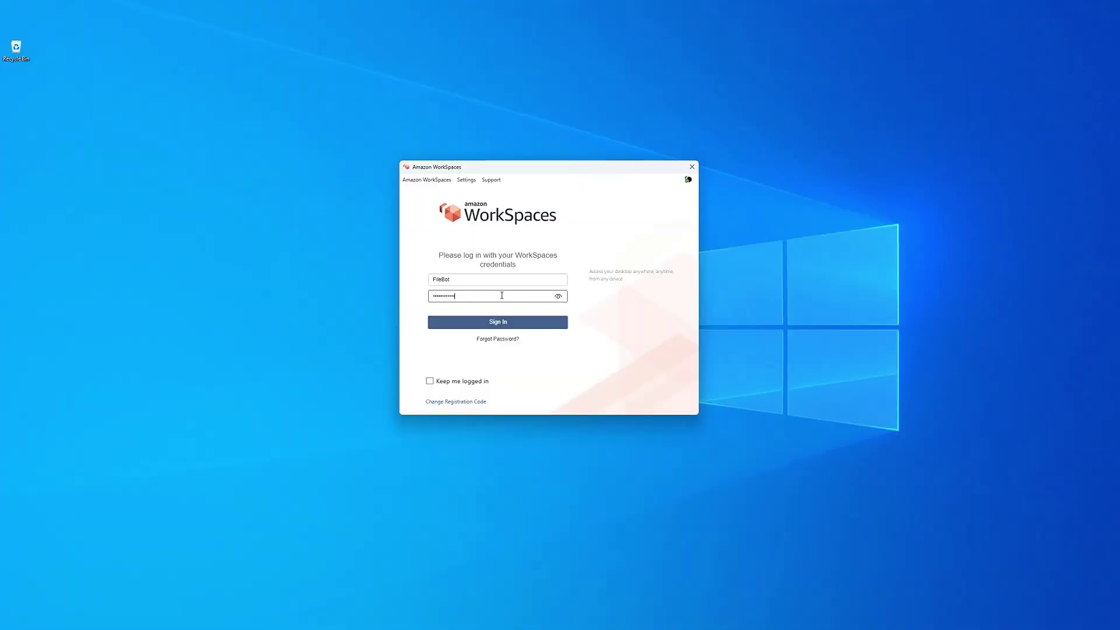
pyautogui.press('Return')
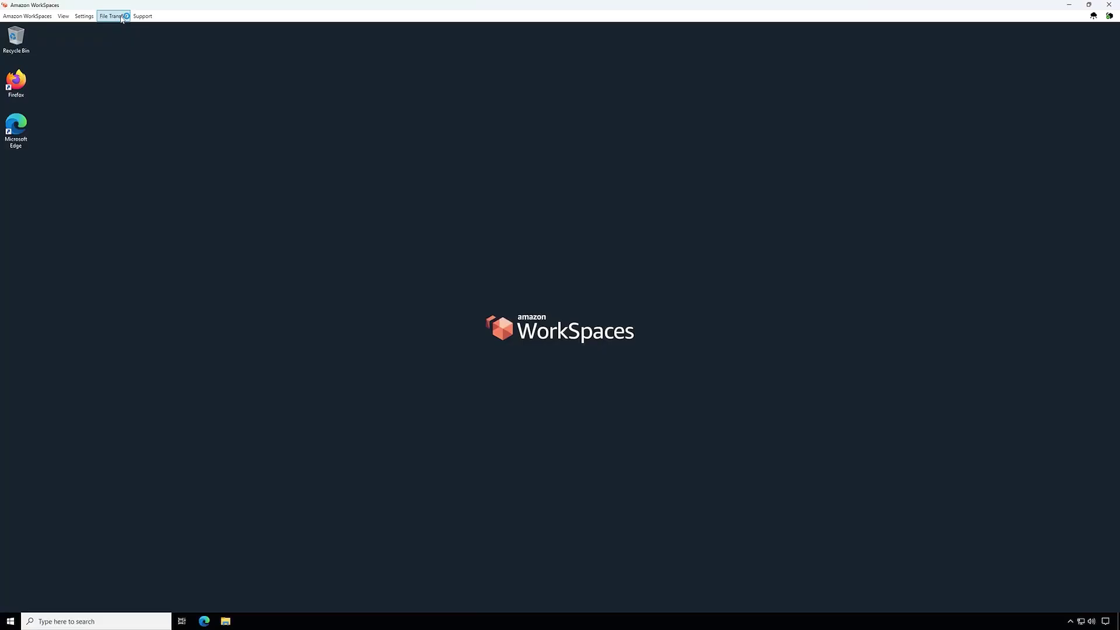
# Step: Upload Fozzy.jpg to the top level of My Storage through the File Transfer window
pyautogui.click(120, 16)
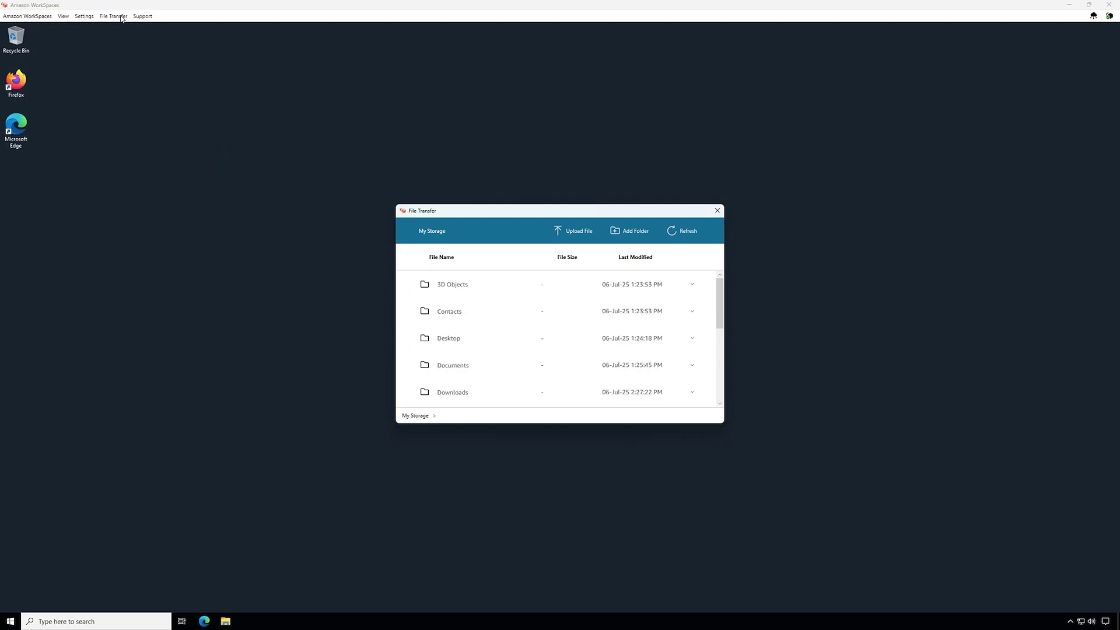
pyautogui.click(463, 338)
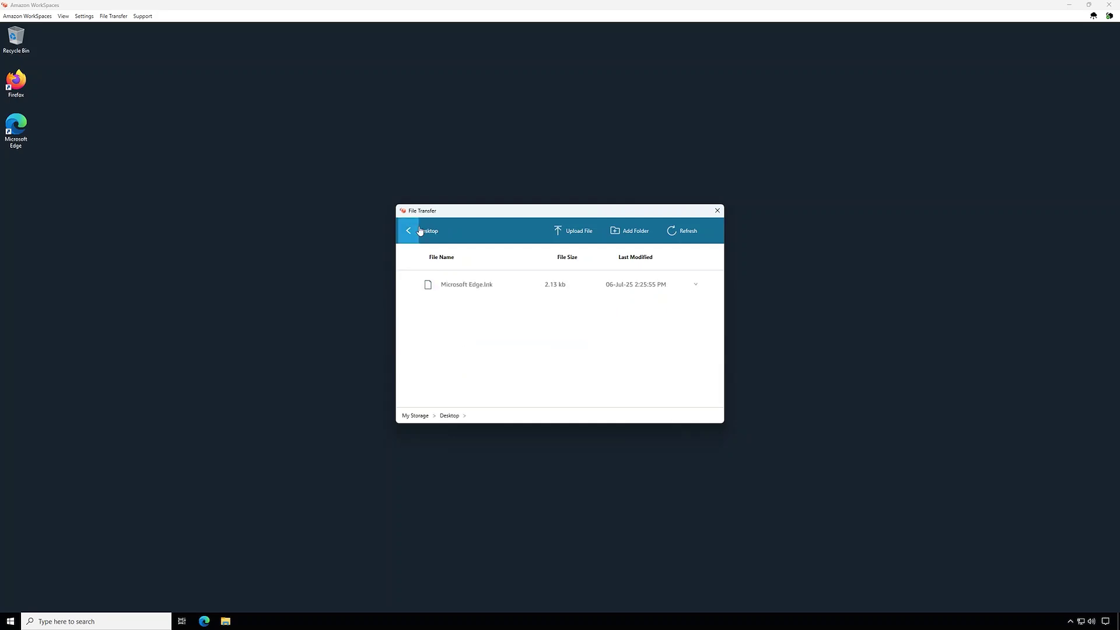
pyautogui.click(413, 231)
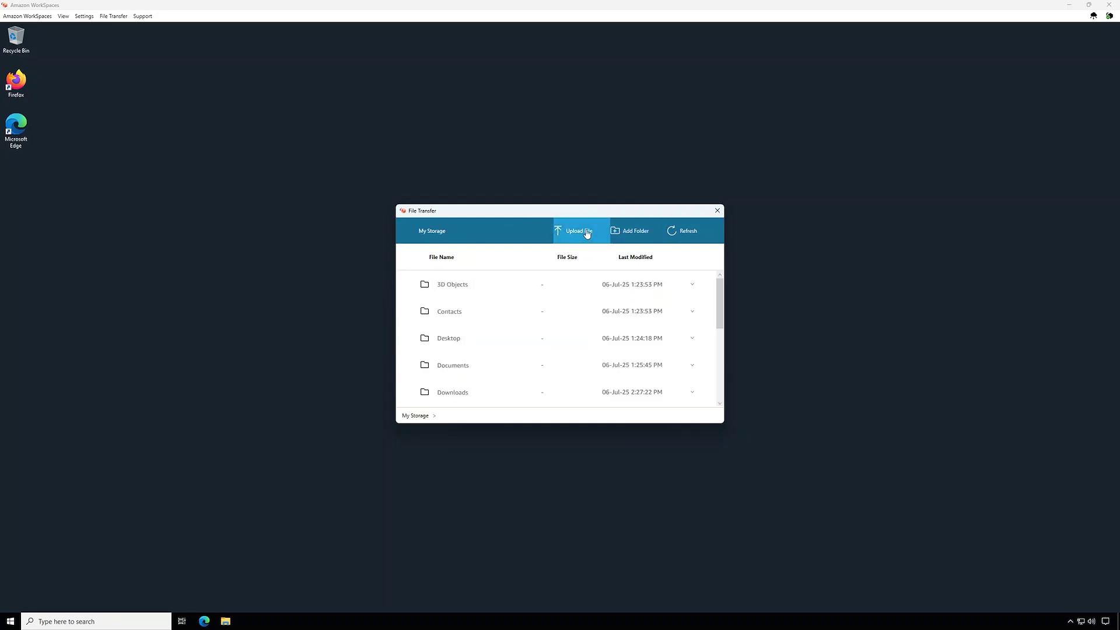
pyautogui.click(587, 234)
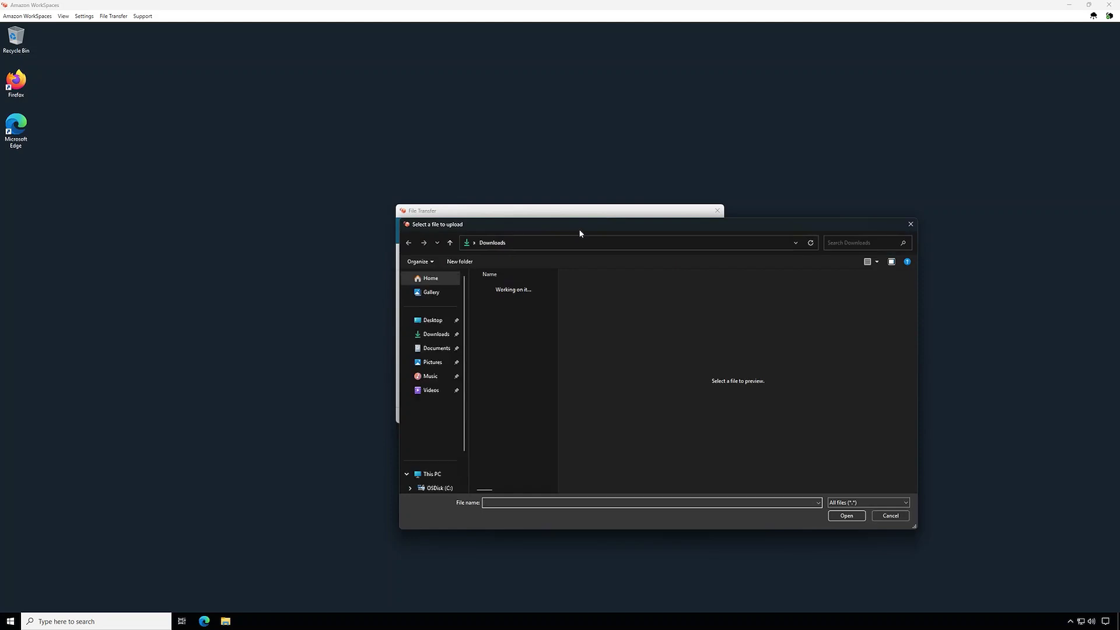
pyautogui.press('Escape')
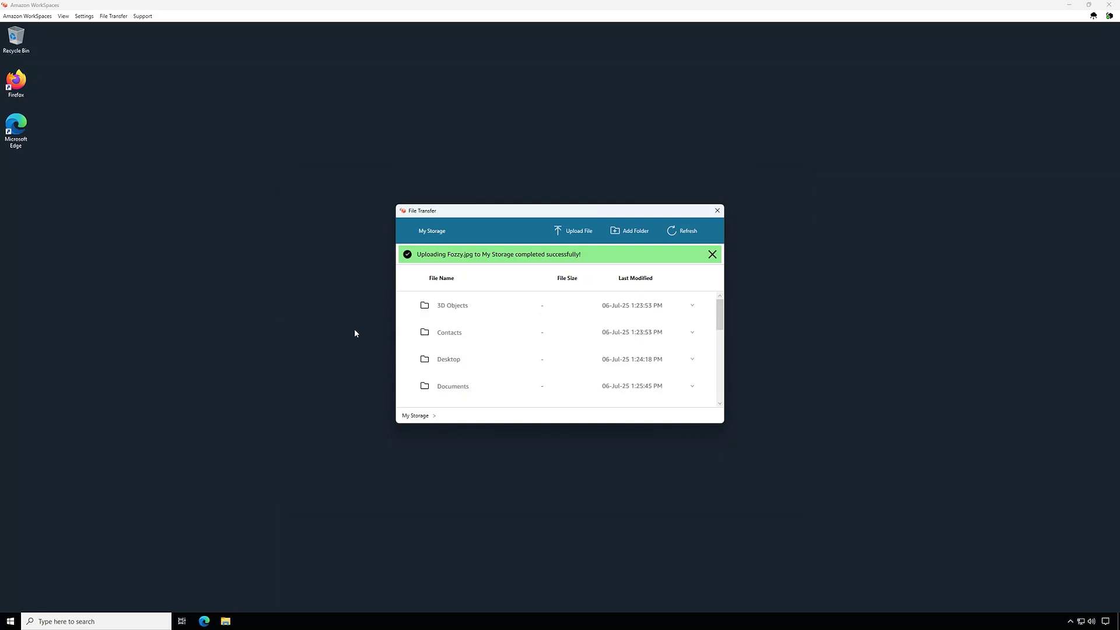
# Step: Close File Transfer and open the uploaded Fozzy image from the user's home folder
pyautogui.click(717, 211)
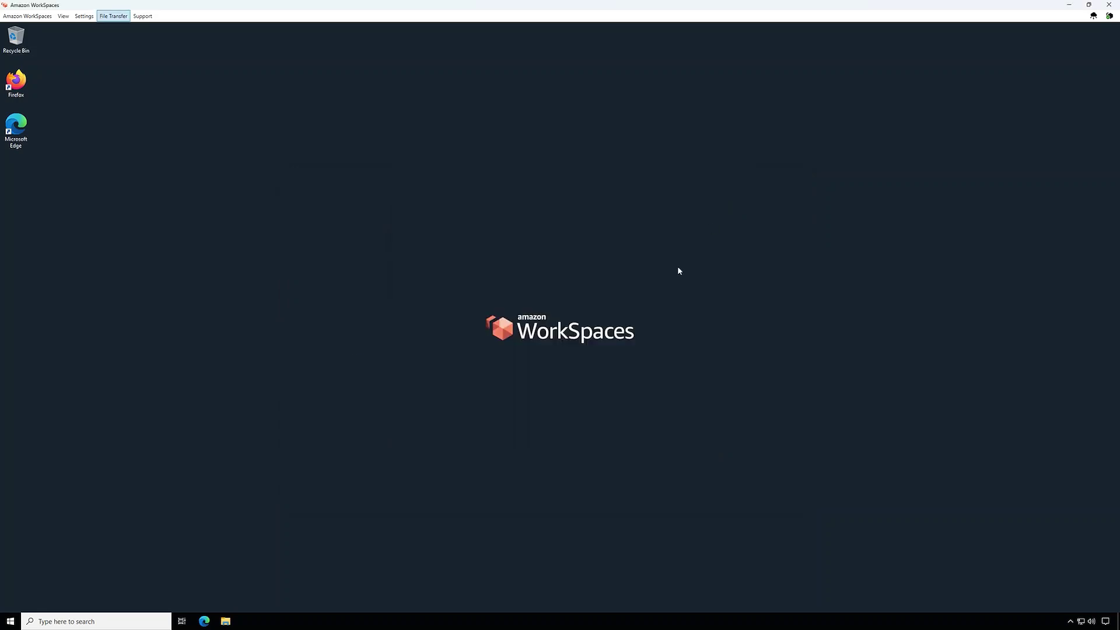
pyautogui.click(225, 621)
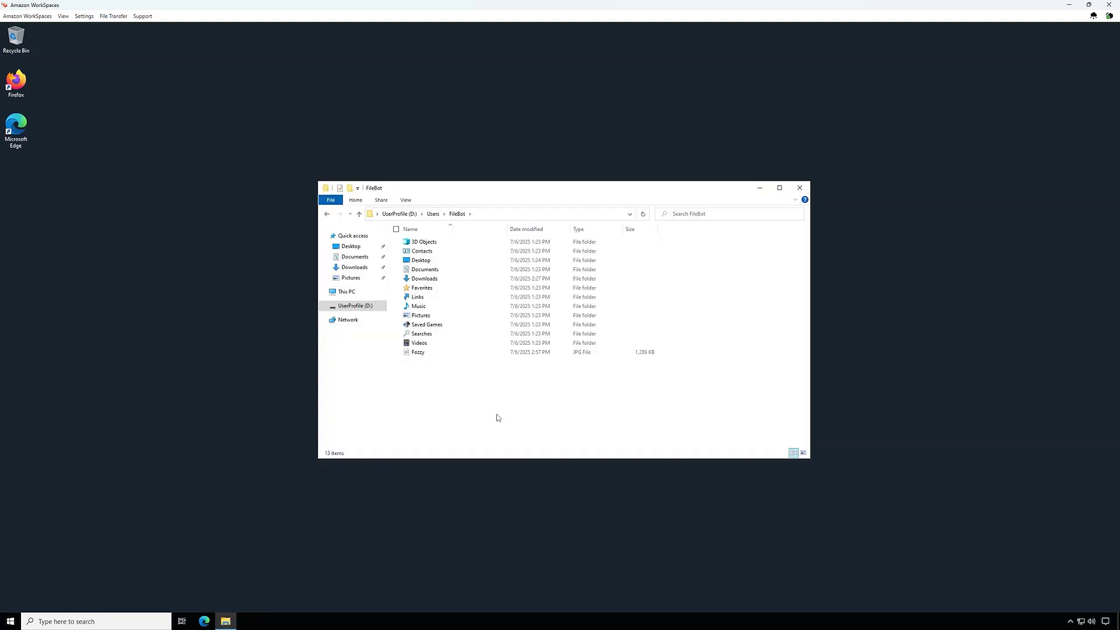
pyautogui.doubleClick(419, 352)
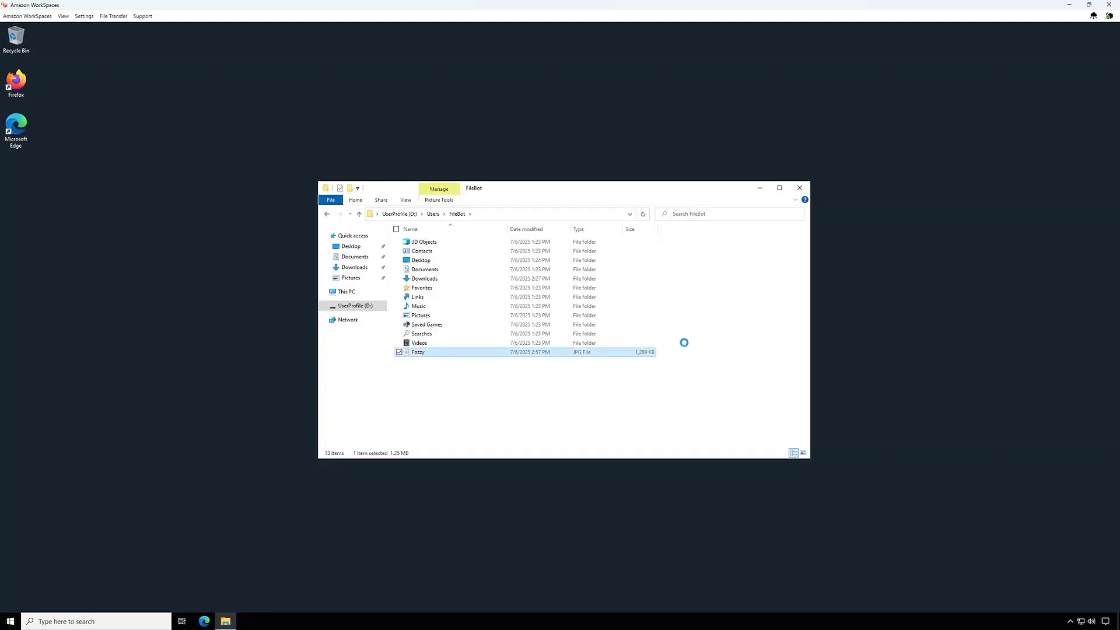